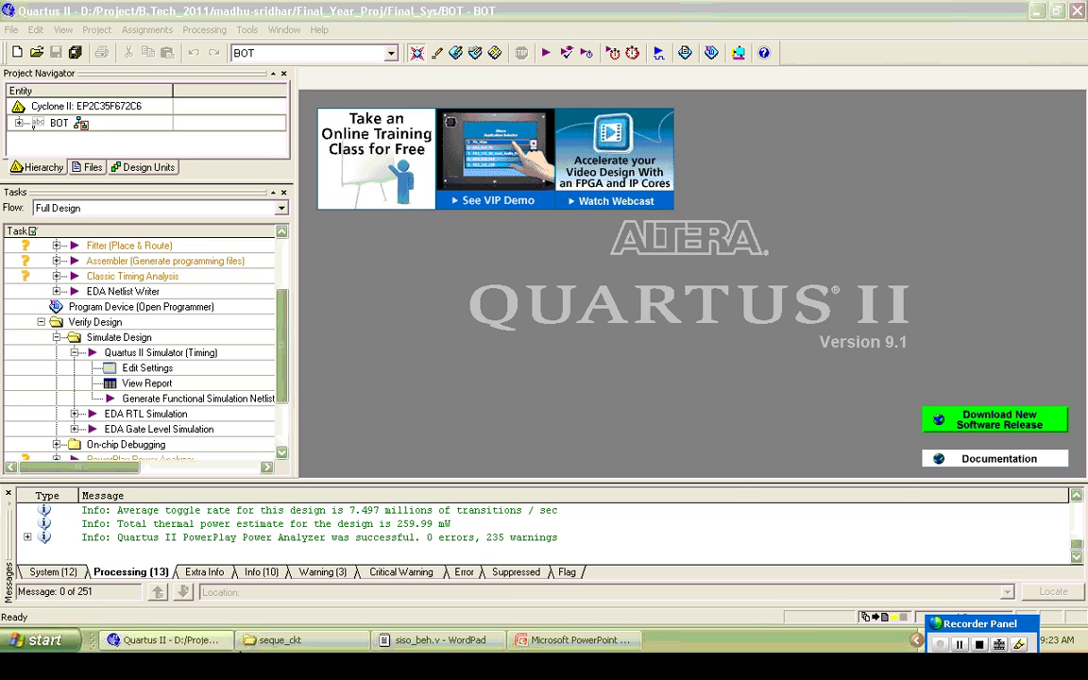
drag(962, 624, 1003, 585)
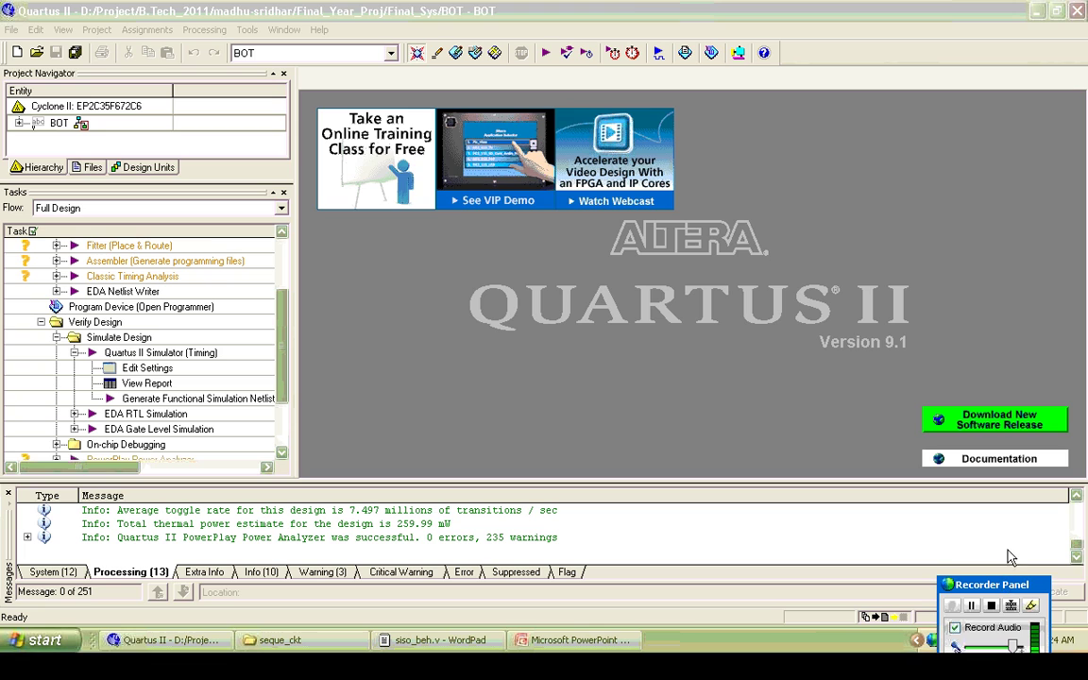
click(286, 12)
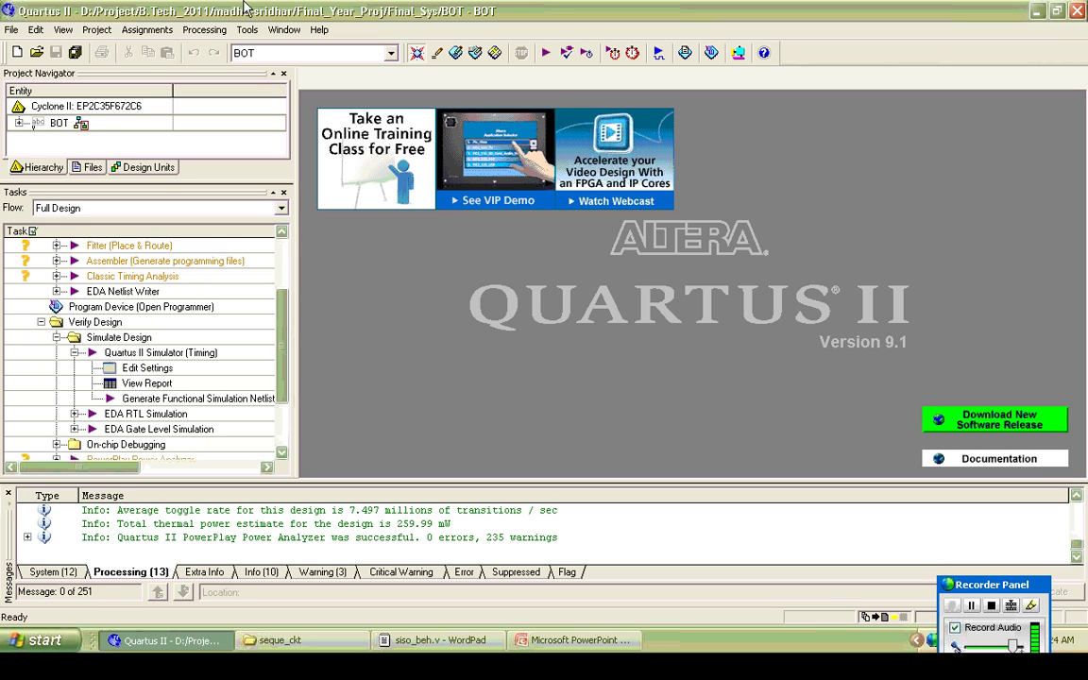
- Examine the sub-entities of BOT in the project hierarchy, enlarging the hierarchy area, and collapse the entity again
click(19, 123)
click(280, 144)
drag(184, 183, 189, 244)
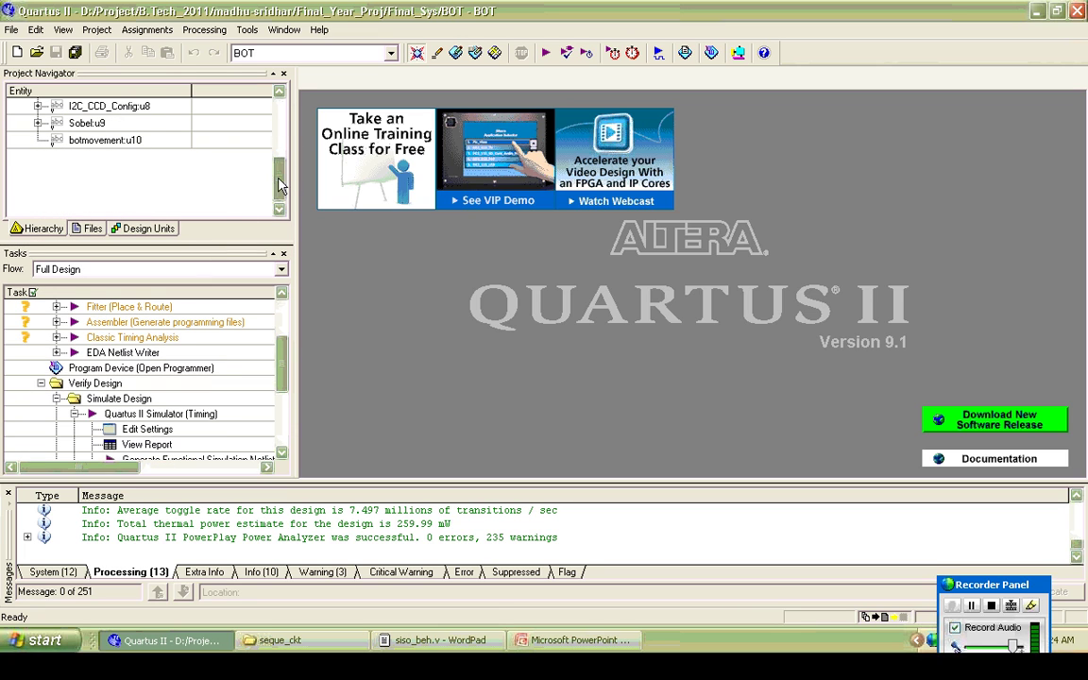
scroll(248, 142, up, 3)
click(19, 123)
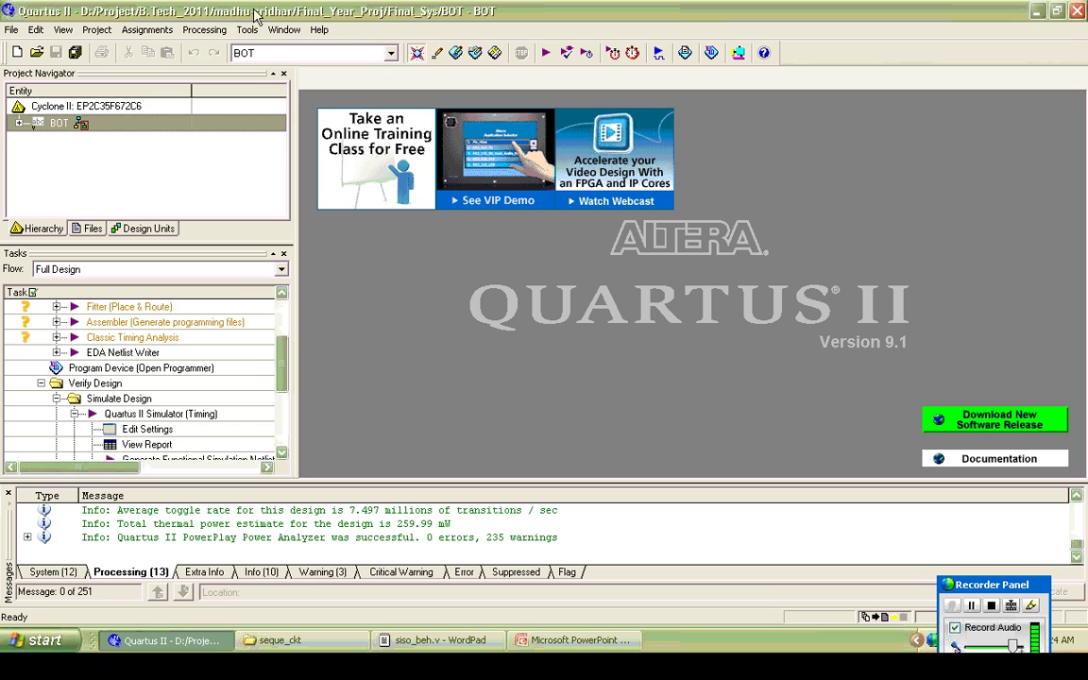
- Run a full compilation of the BOT project and dismiss the completion message
click(201, 30)
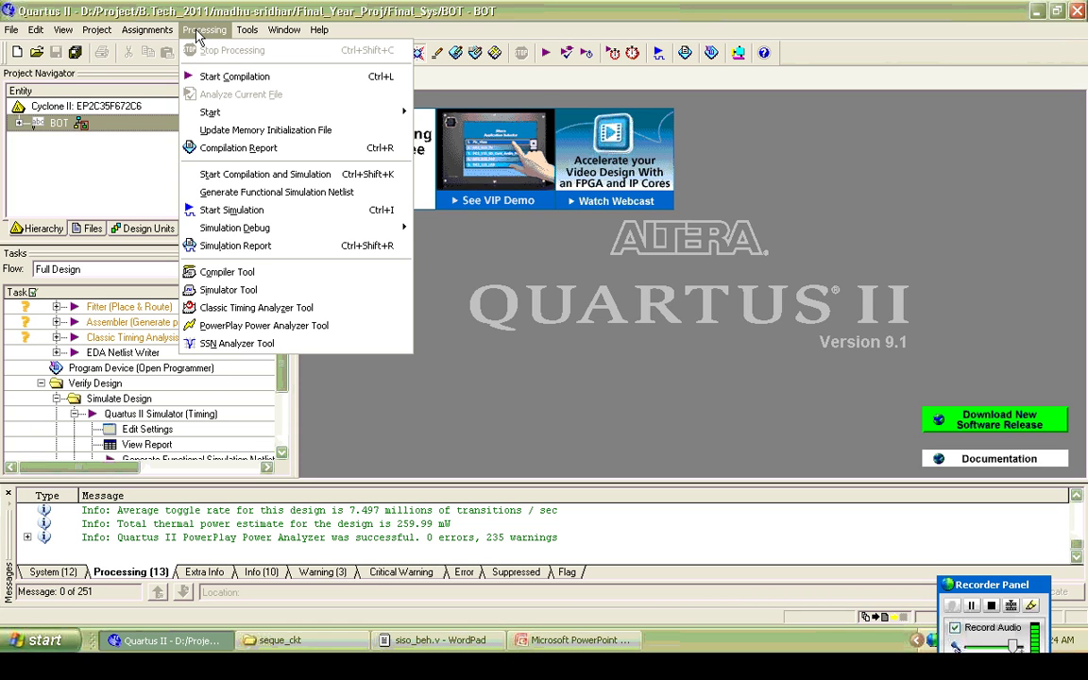
click(227, 77)
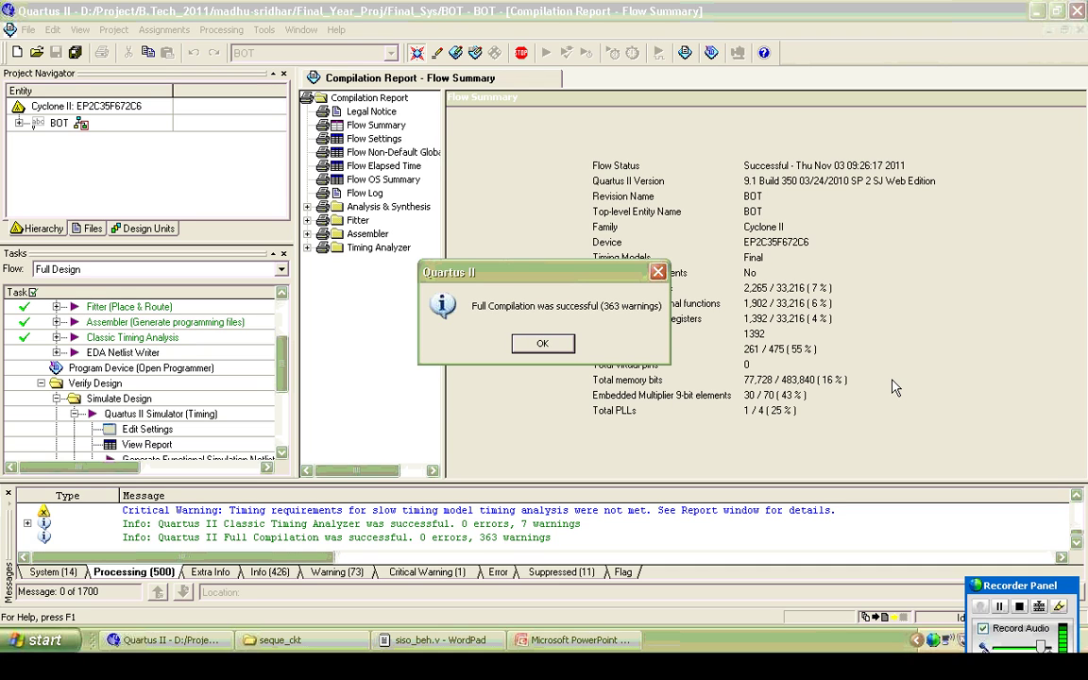
click(543, 345)
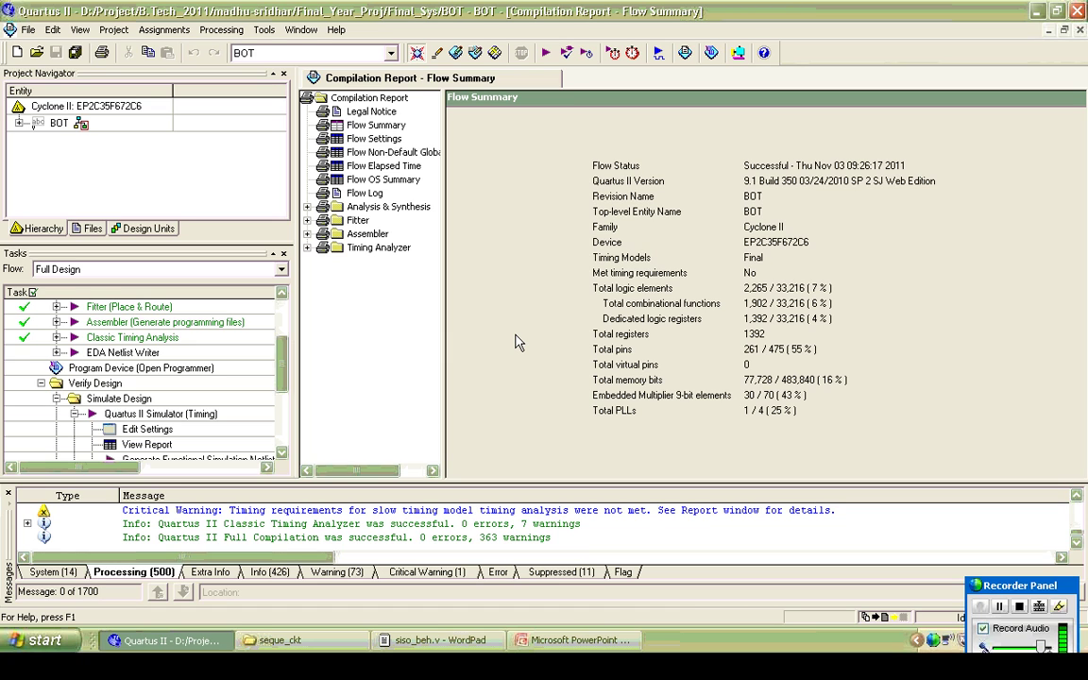
- Open the PowerPlay Power Analyzer Tool and reposition its window to expose more of its options
click(265, 30)
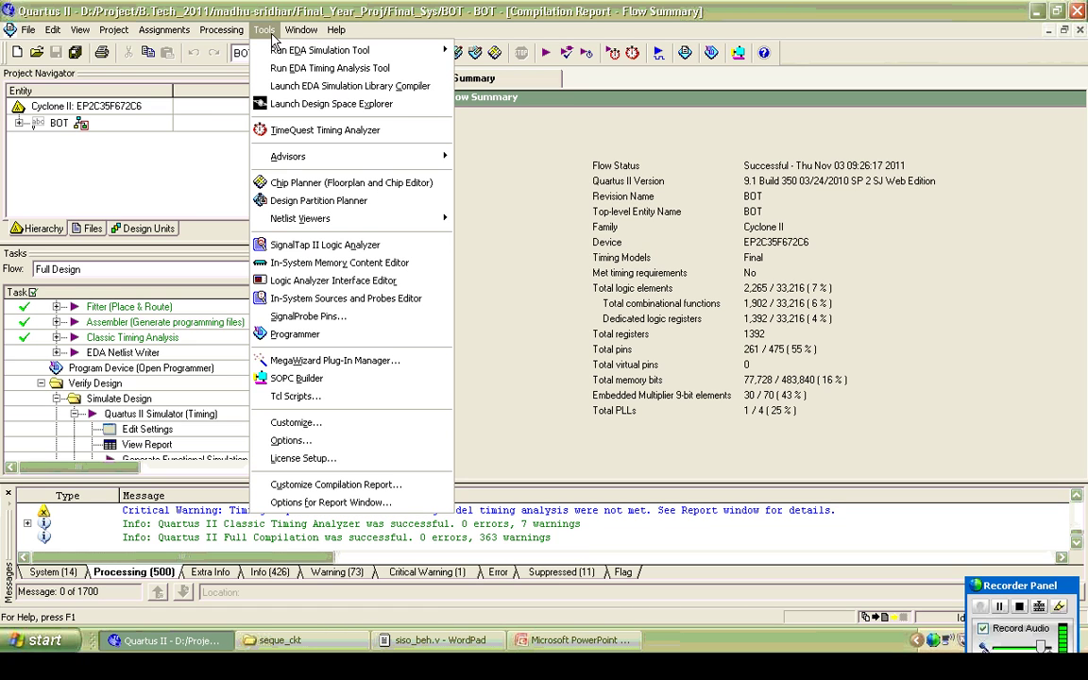
mouse_move(228, 34)
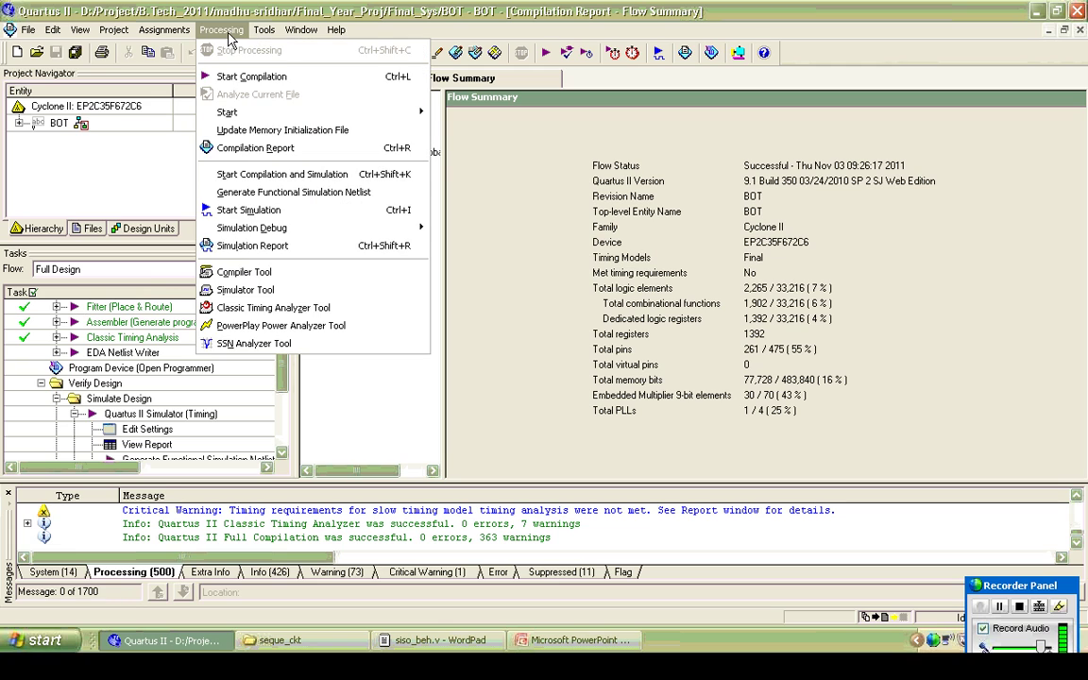
click(293, 327)
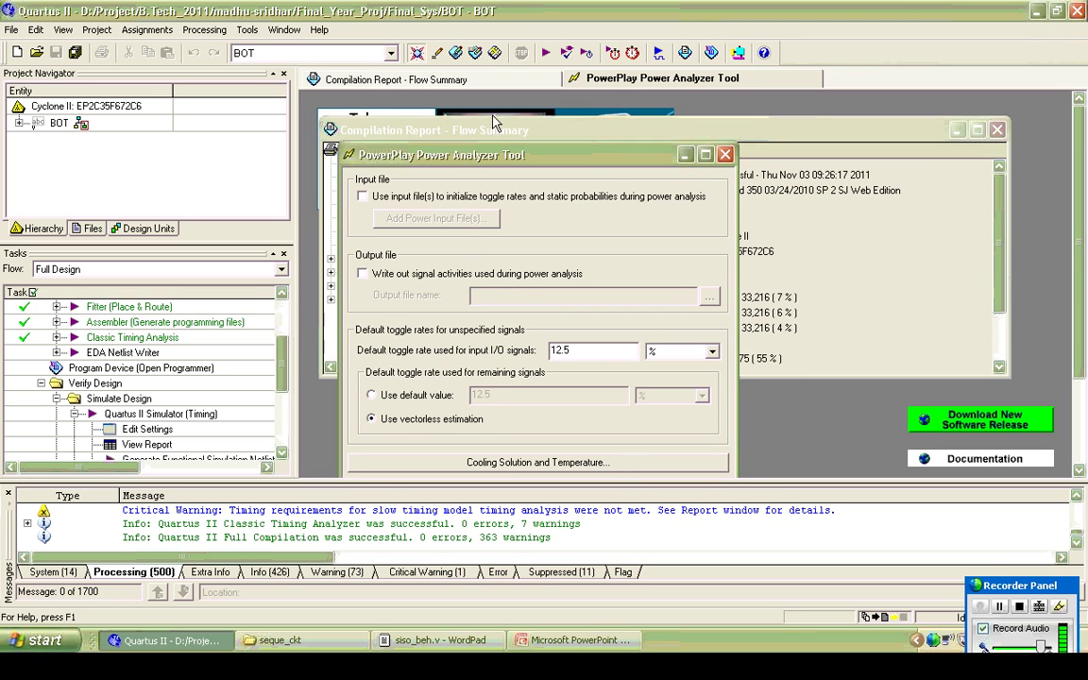
drag(461, 154, 488, 110)
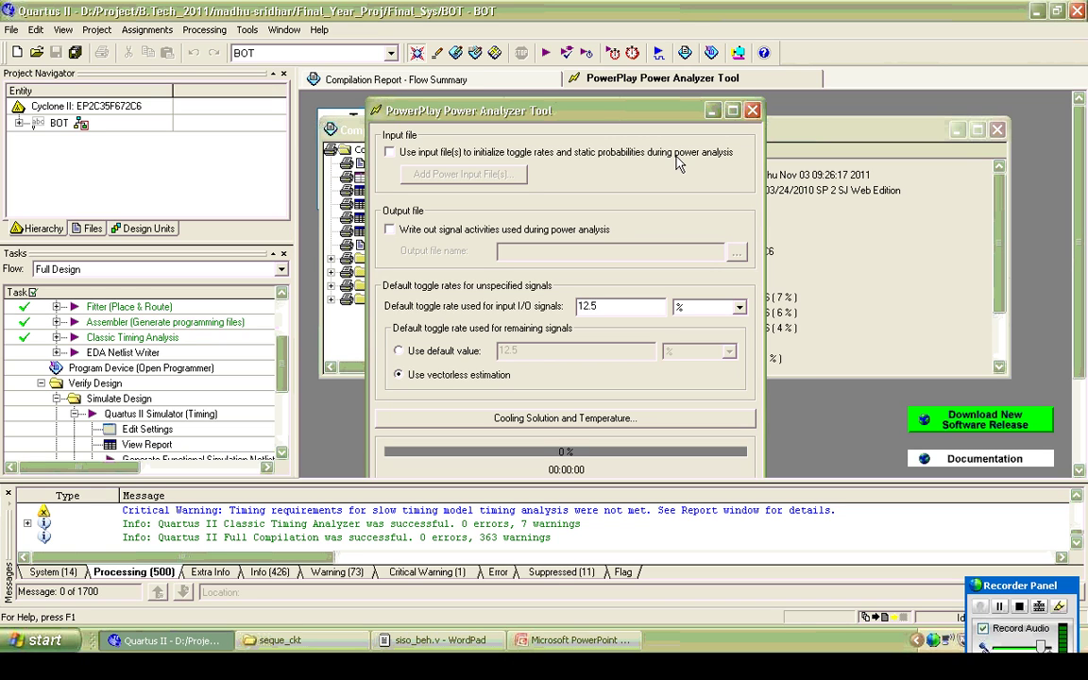
click(391, 156)
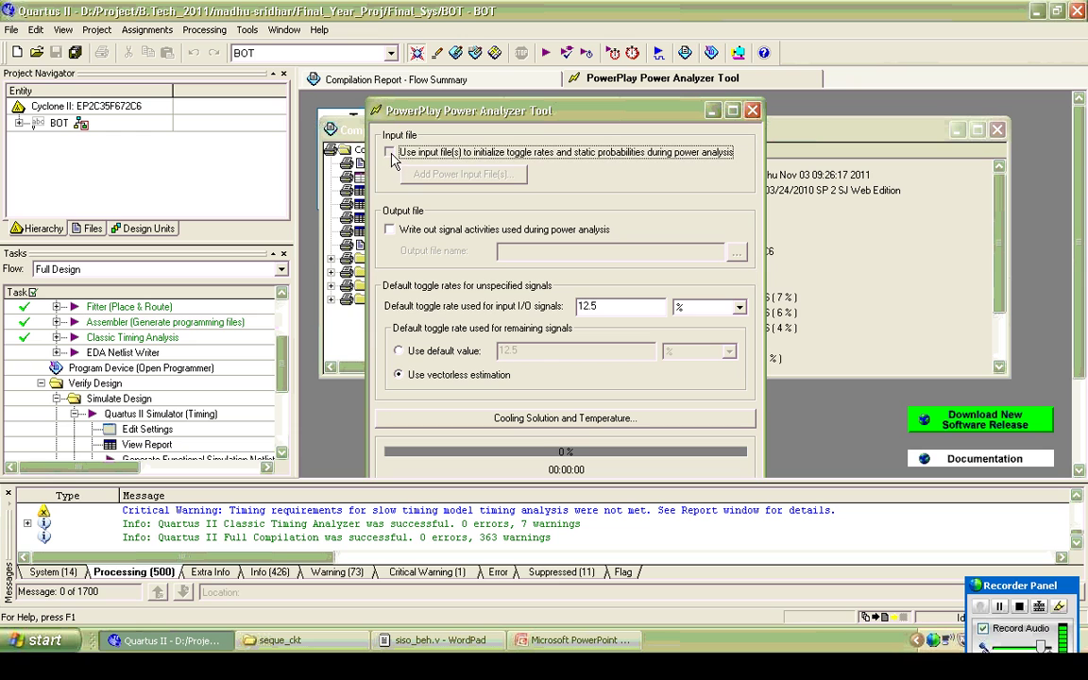
click(420, 174)
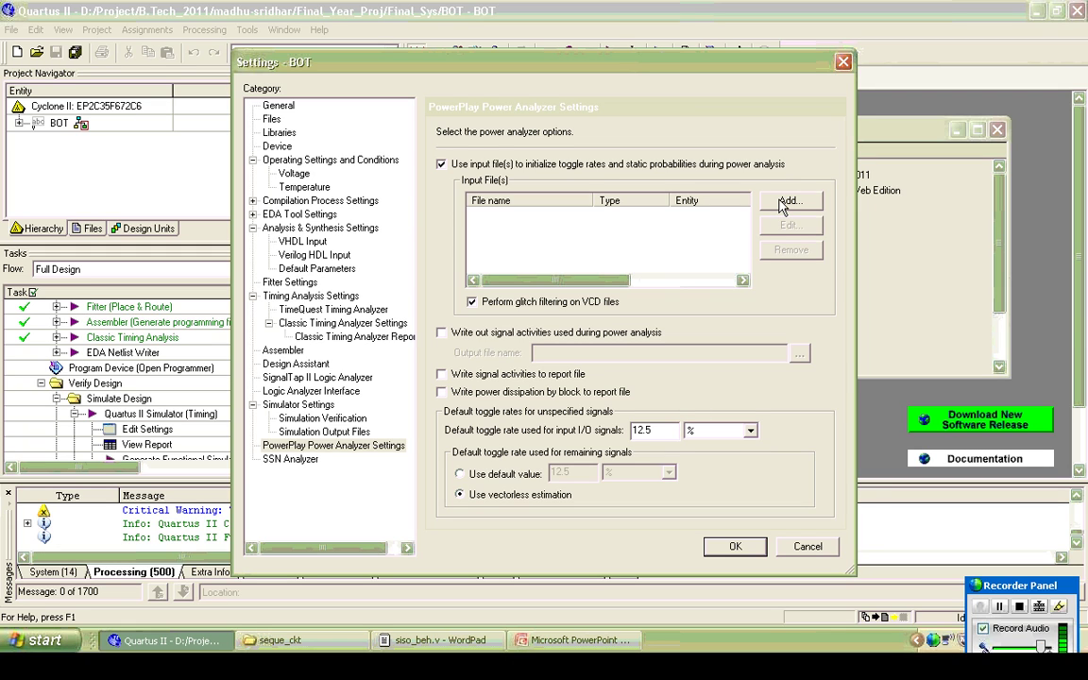
click(827, 553)
click(391, 153)
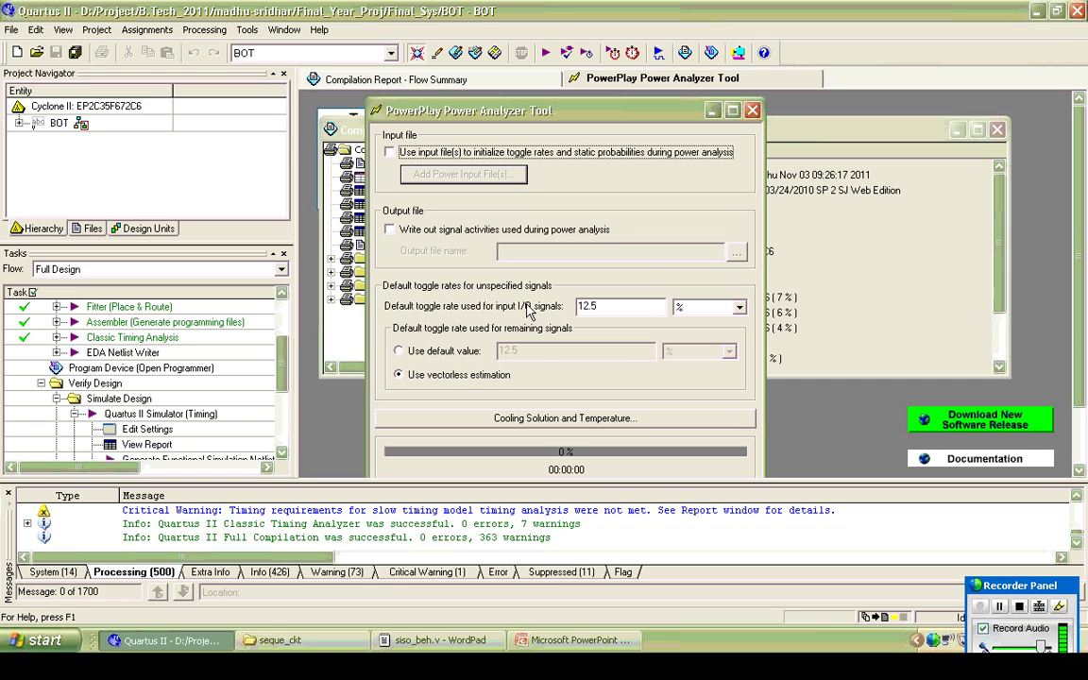
- Run the PowerPlay power analysis with vectorless estimation, then open its summary report and enlarge the report window
drag(1079, 150, 1077, 250)
click(401, 437)
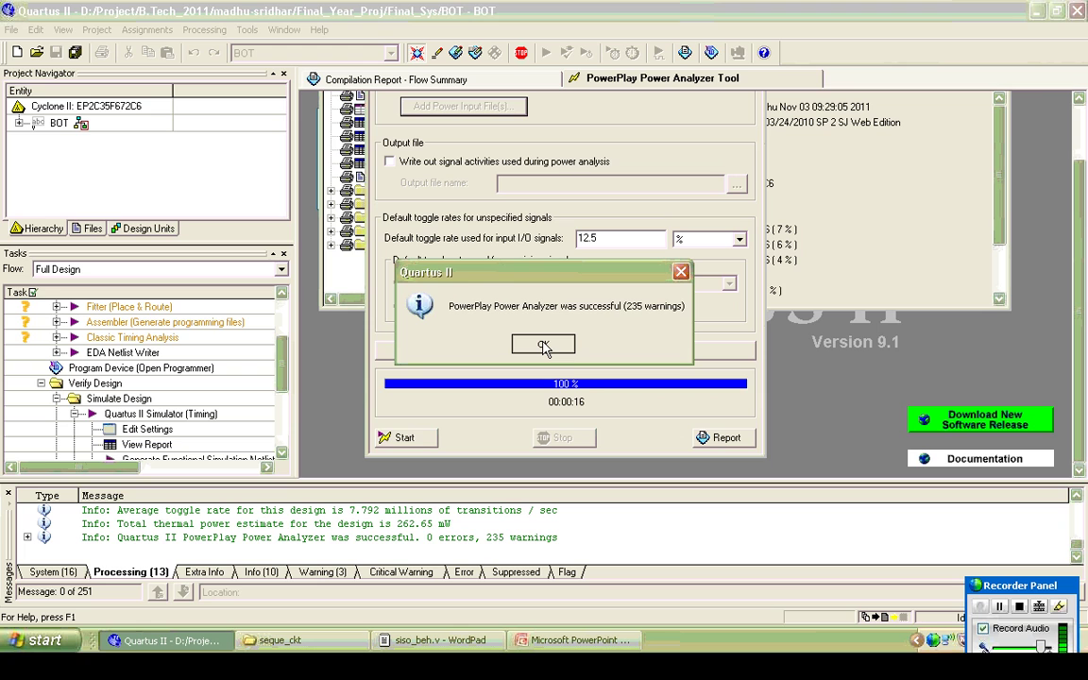
click(545, 346)
click(722, 438)
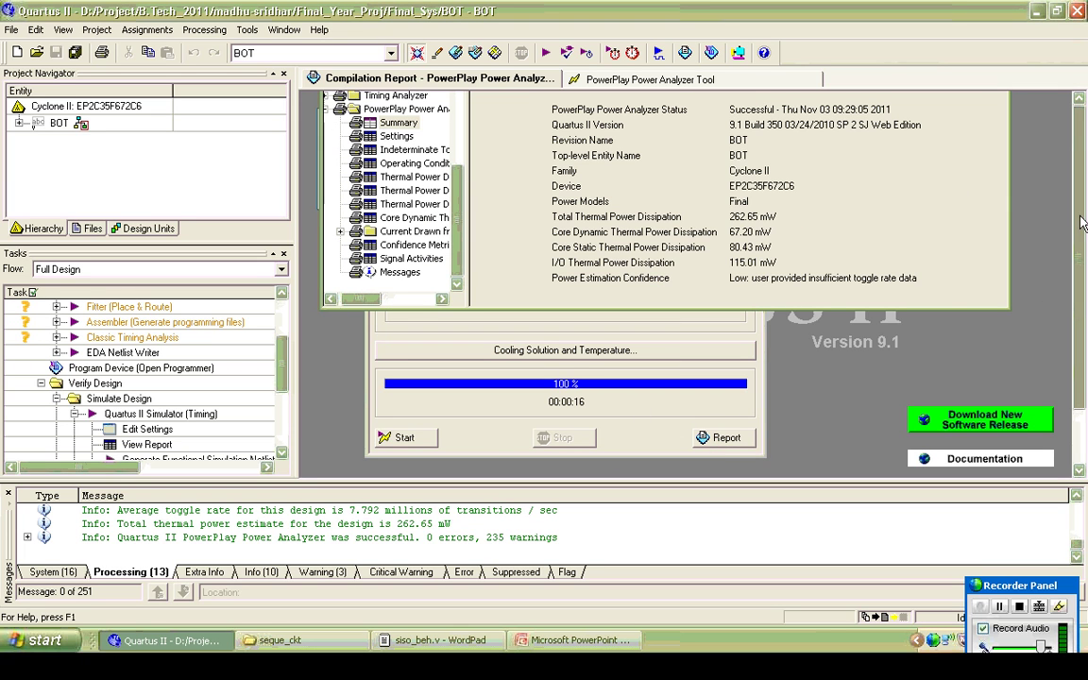
scroll(1082, 222, up, 3)
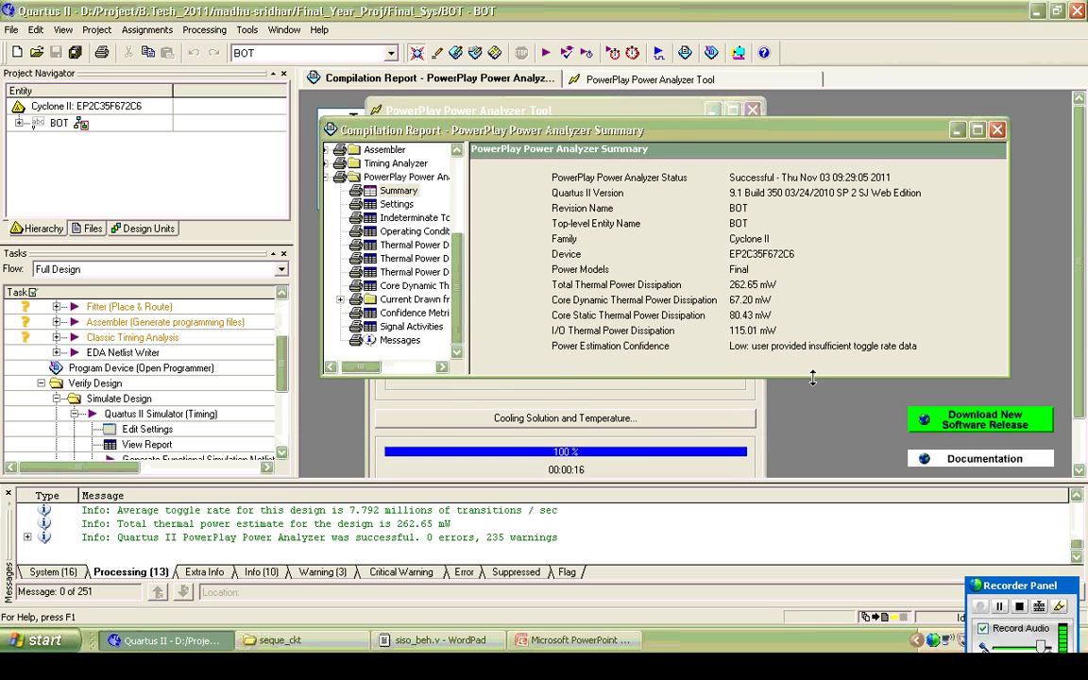
drag(813, 377, 813, 437)
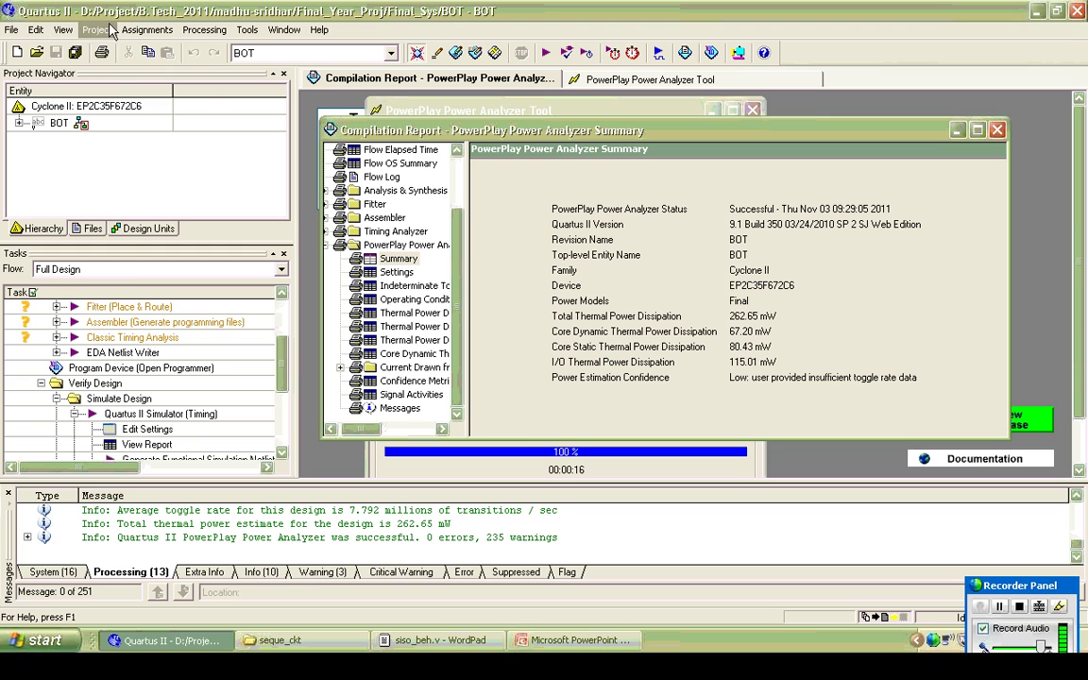
- In the project's Analysis & Synthesis settings, keep the Balanced optimization technique and set PowerPlay power optimization to Extra effort
click(159, 31)
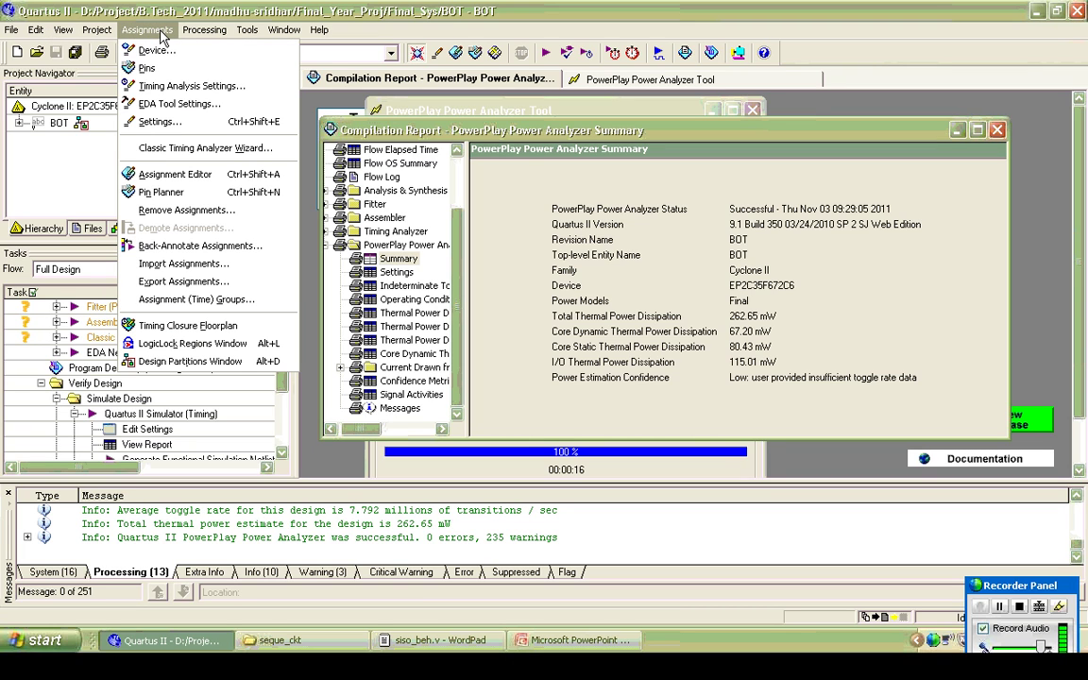
click(154, 122)
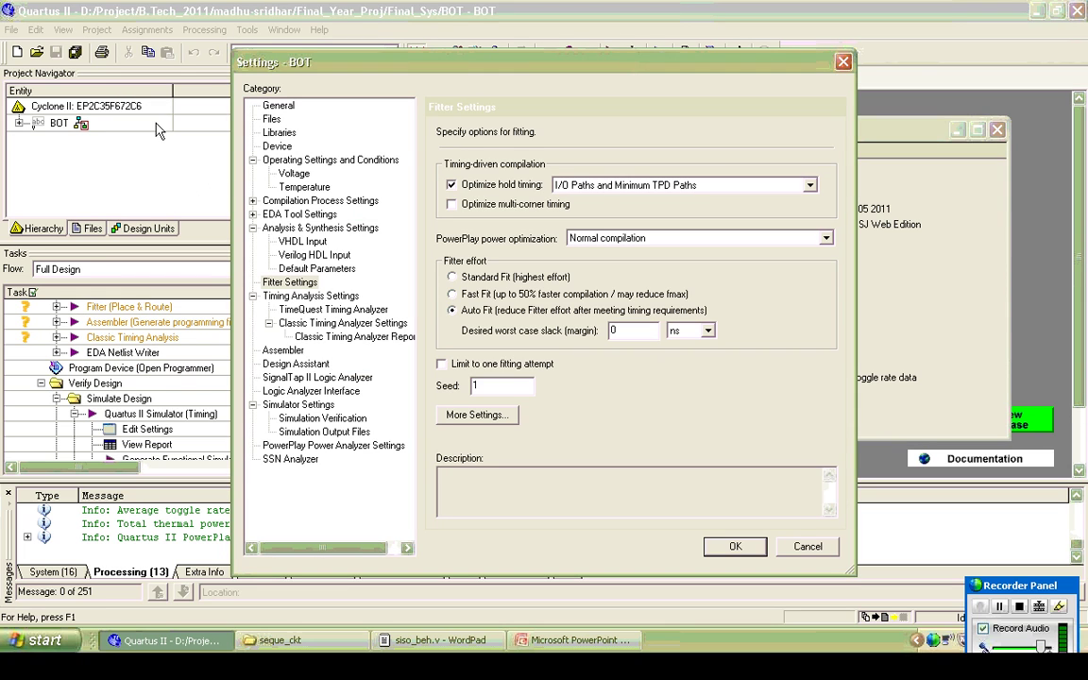
click(353, 232)
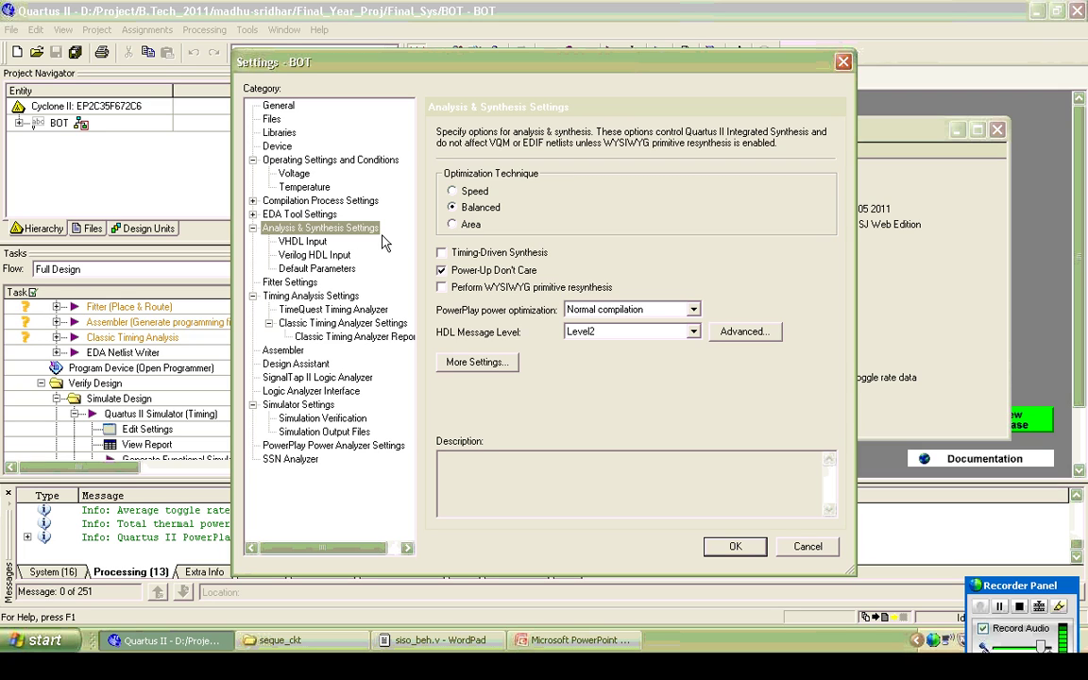
click(471, 193)
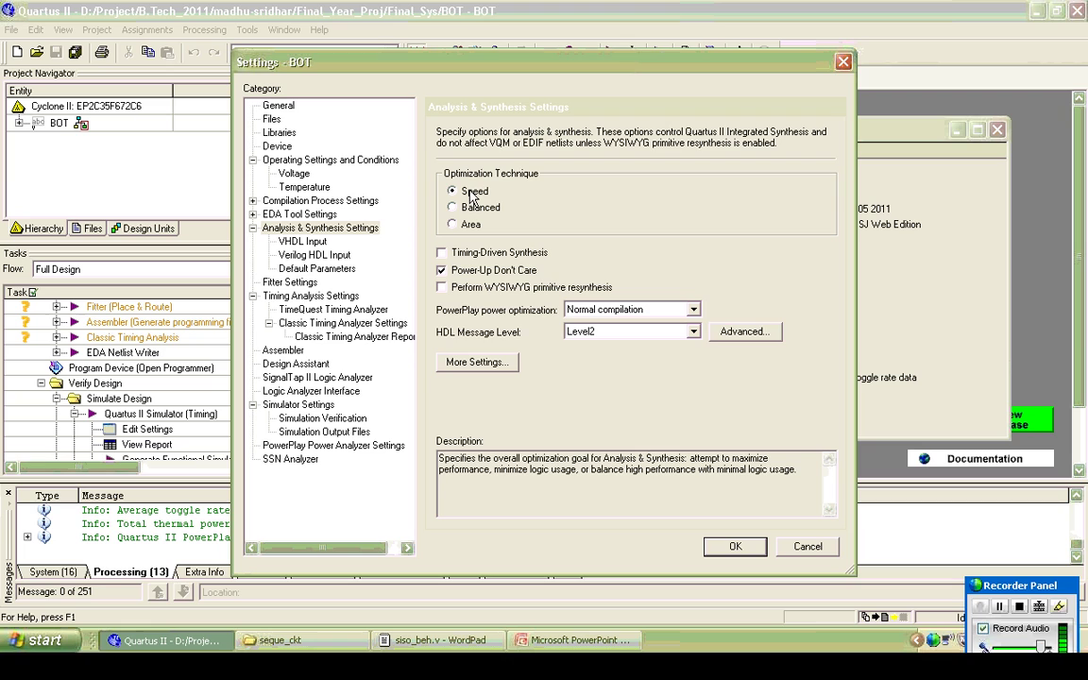
click(462, 226)
click(453, 207)
click(693, 316)
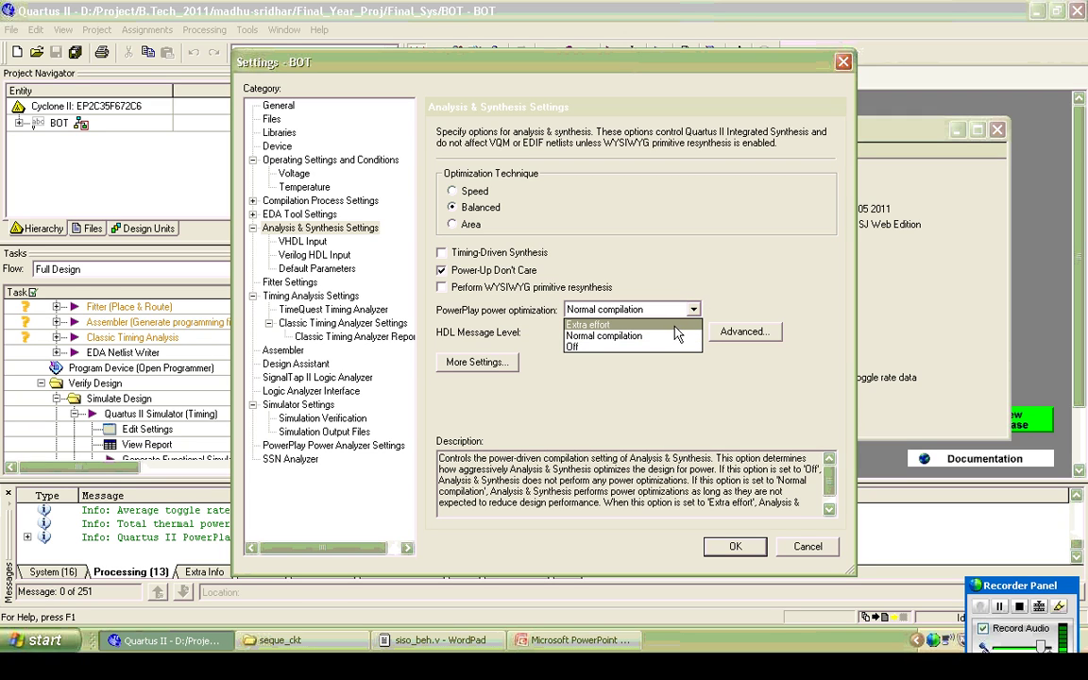
click(676, 329)
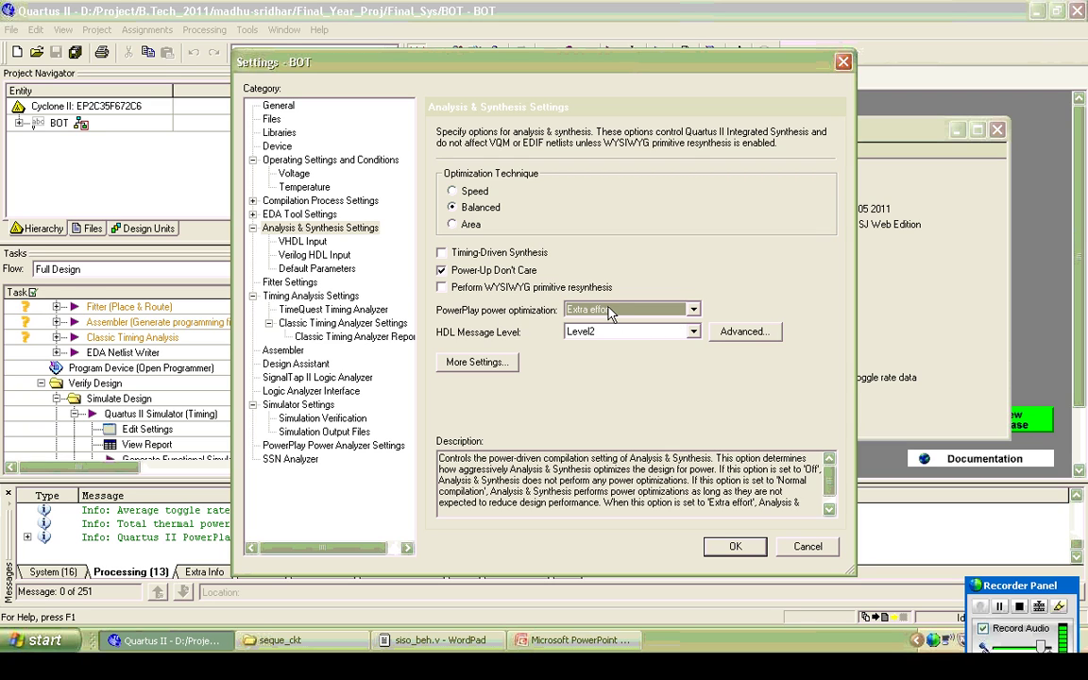
- Set PowerPlay power optimization to Extra effort in the Fitter settings and apply the project settings
click(291, 283)
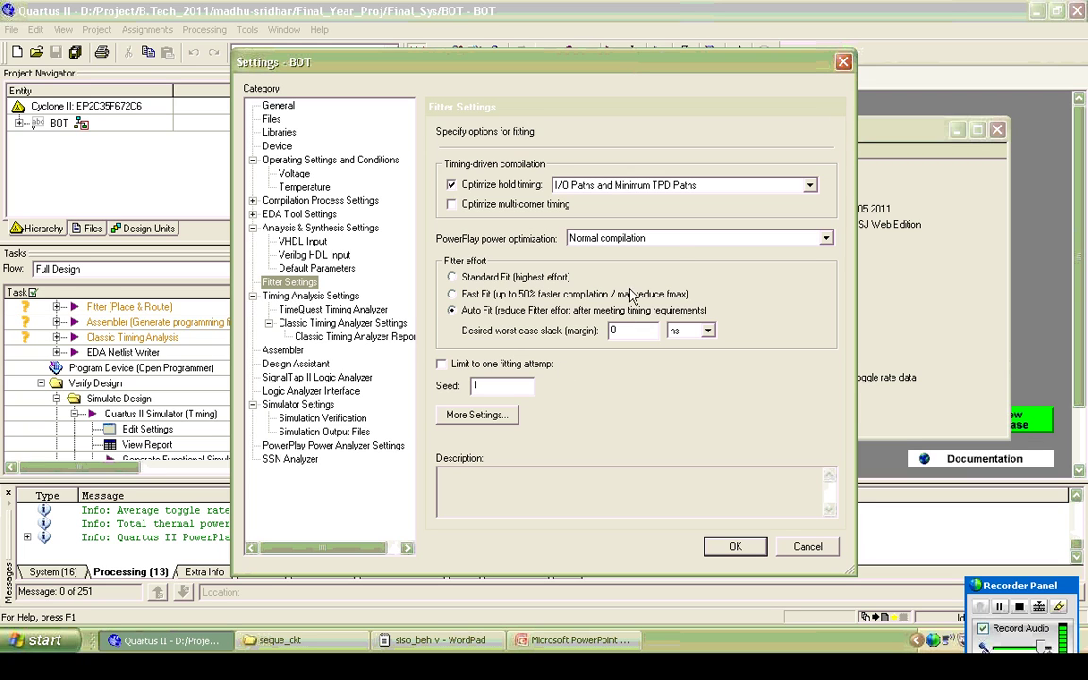
click(672, 238)
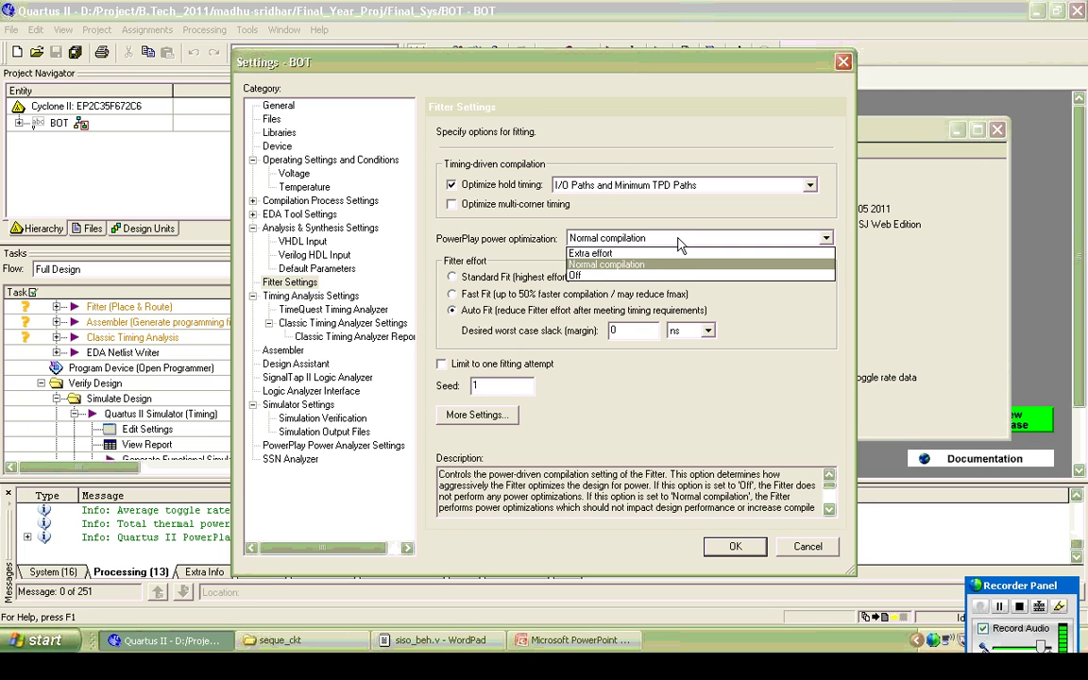
click(673, 251)
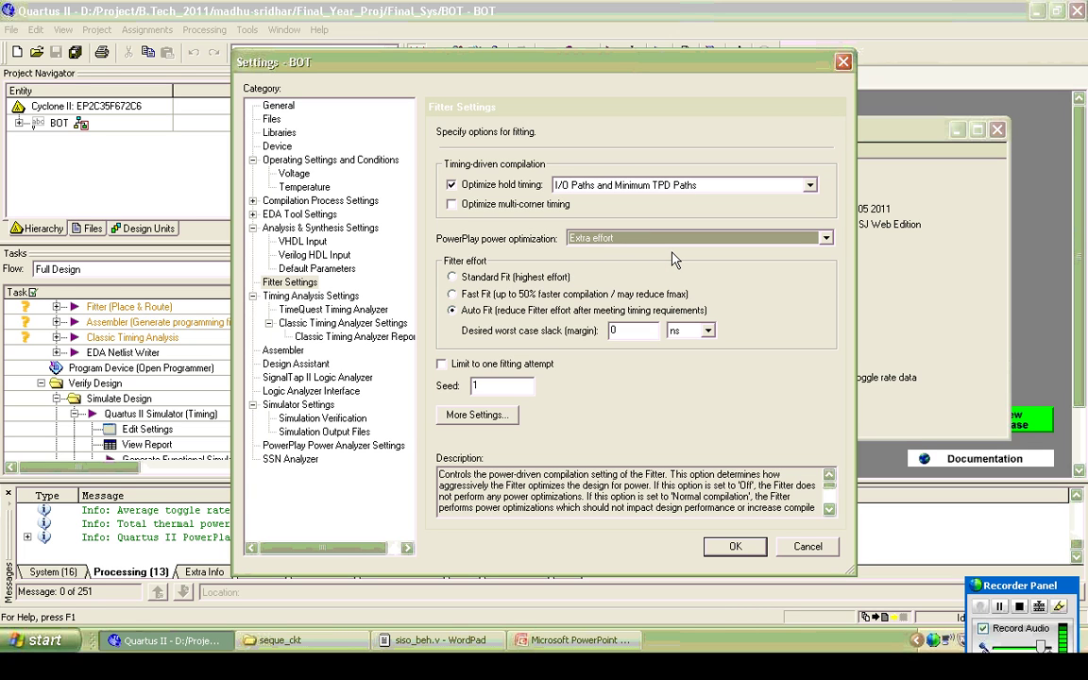
click(735, 547)
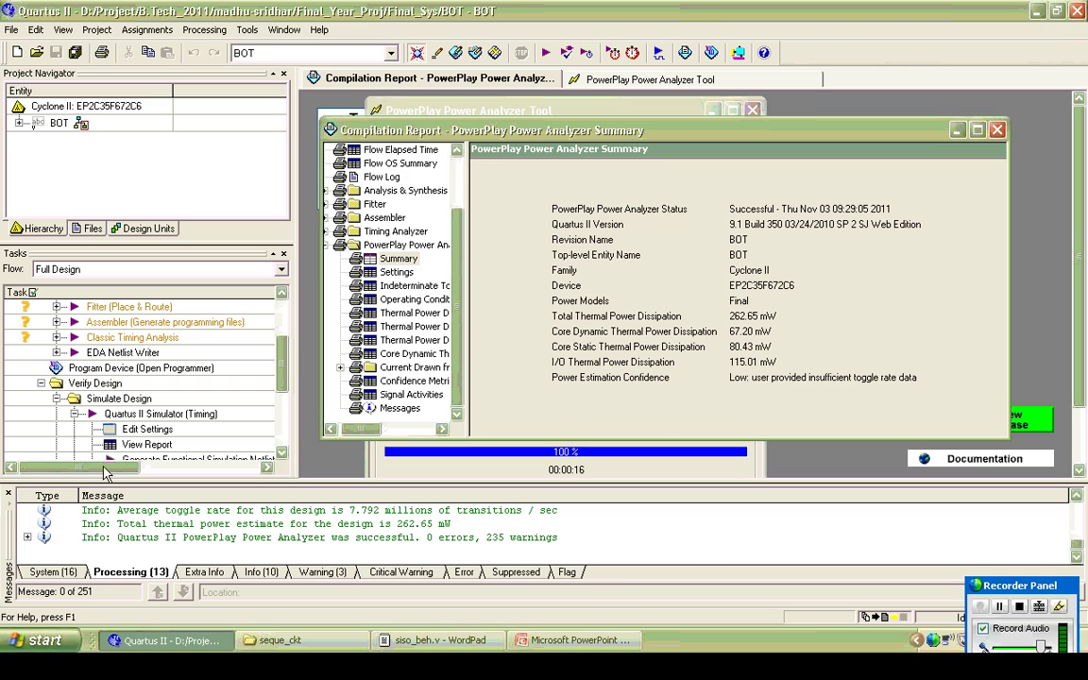
- Recompile the project with the new settings, minimizing the compilation report and repositioning the power analyzer window meanwhile
click(205, 29)
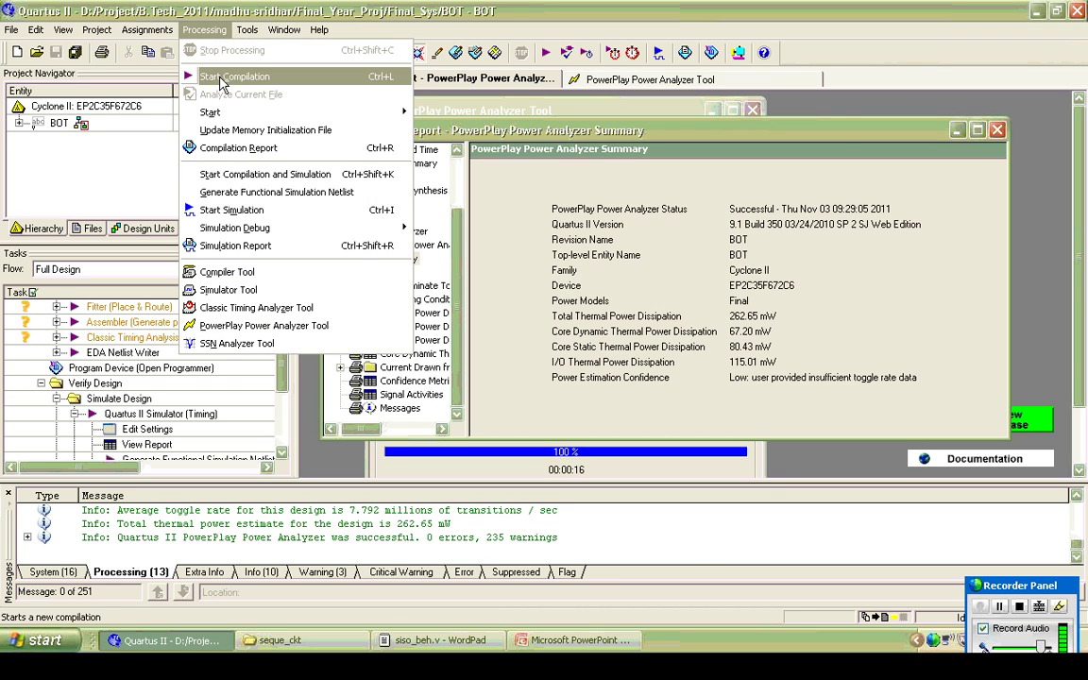
click(219, 78)
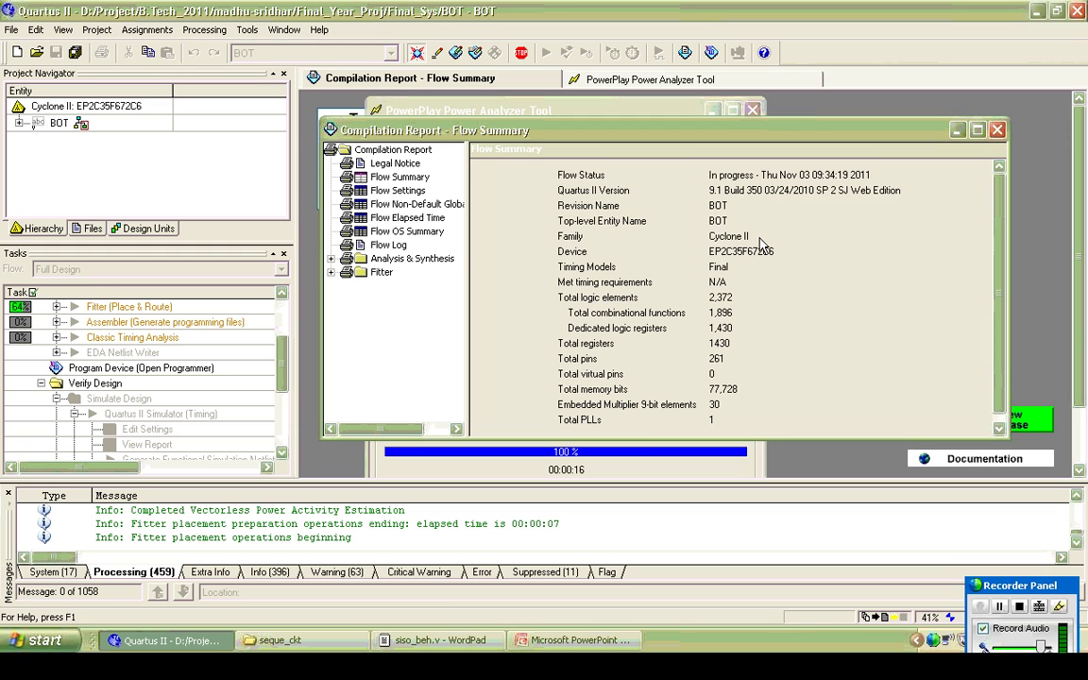
click(957, 131)
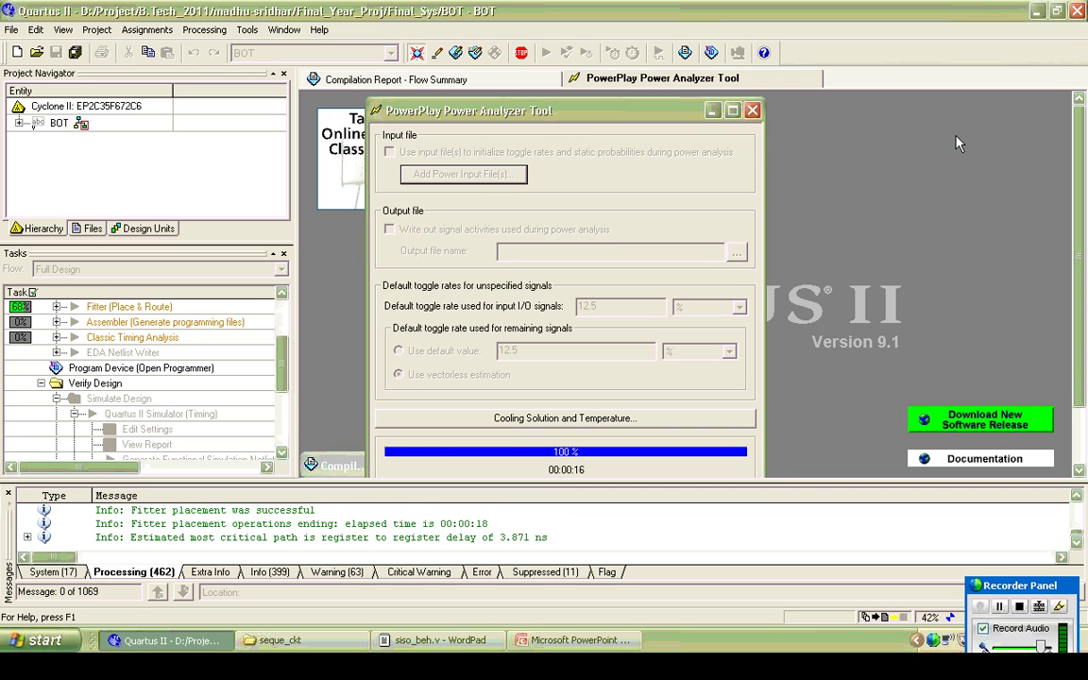
drag(576, 113, 657, 100)
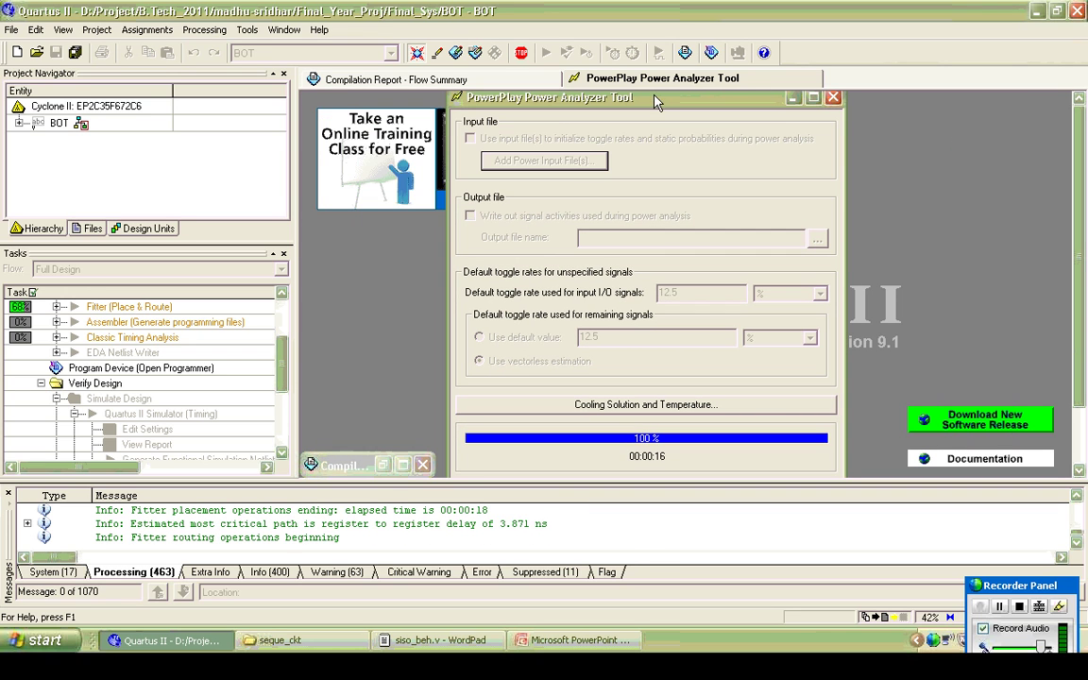
drag(1083, 349, 1074, 426)
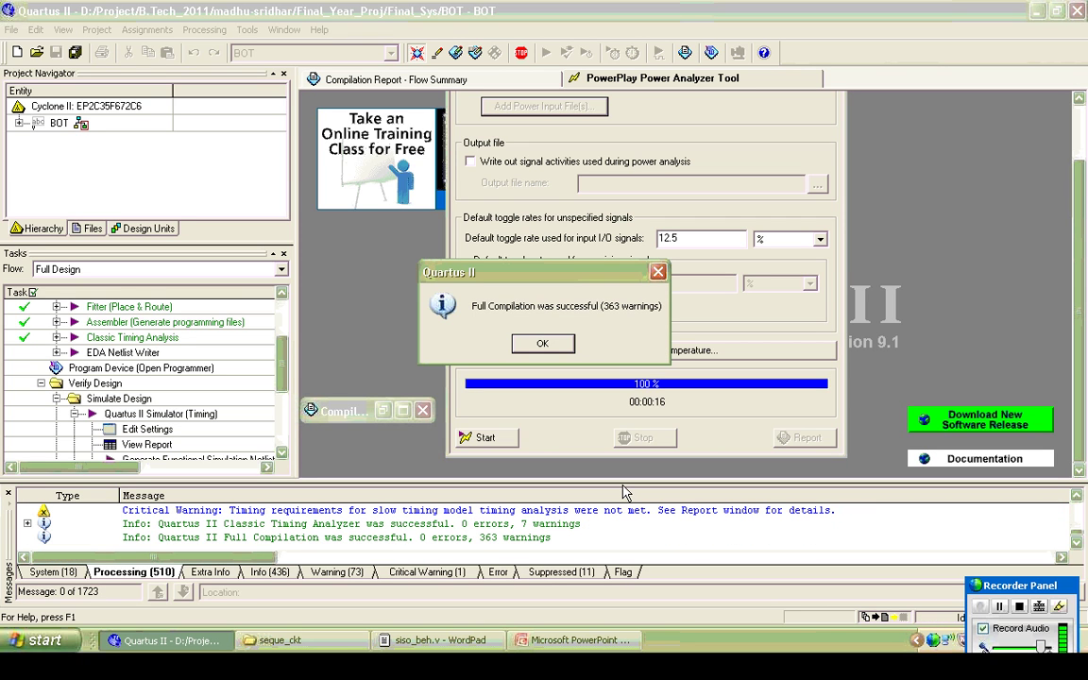
click(548, 343)
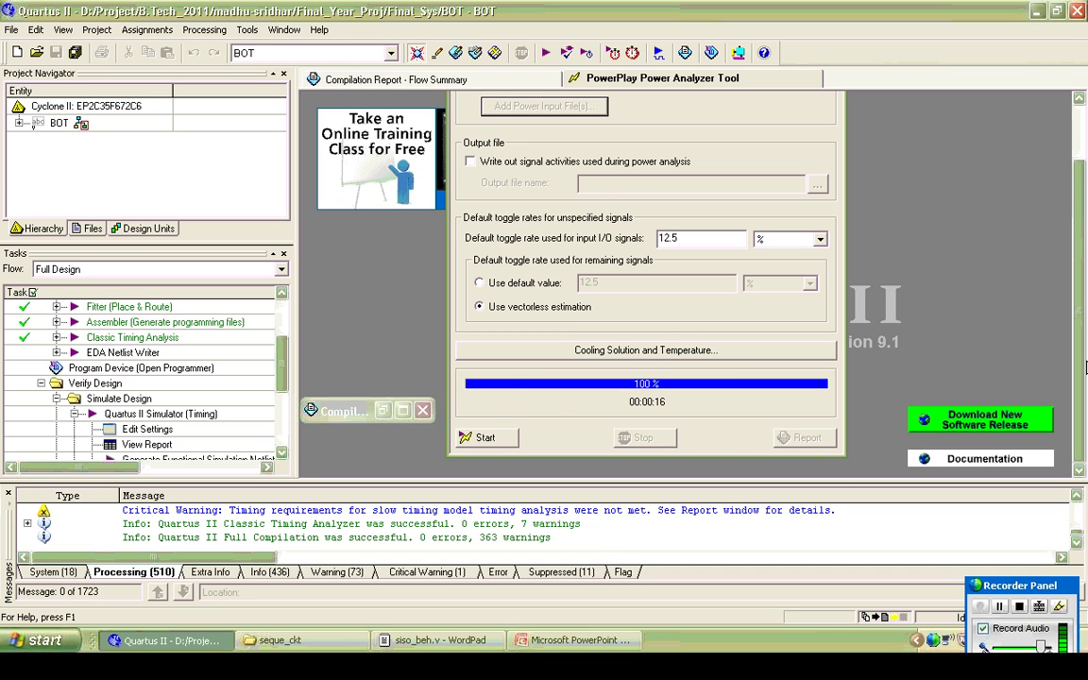
- Rerun the PowerPlay power analysis on the recompiled design and open its summary report maximized
scroll(1070, 282, up, 1)
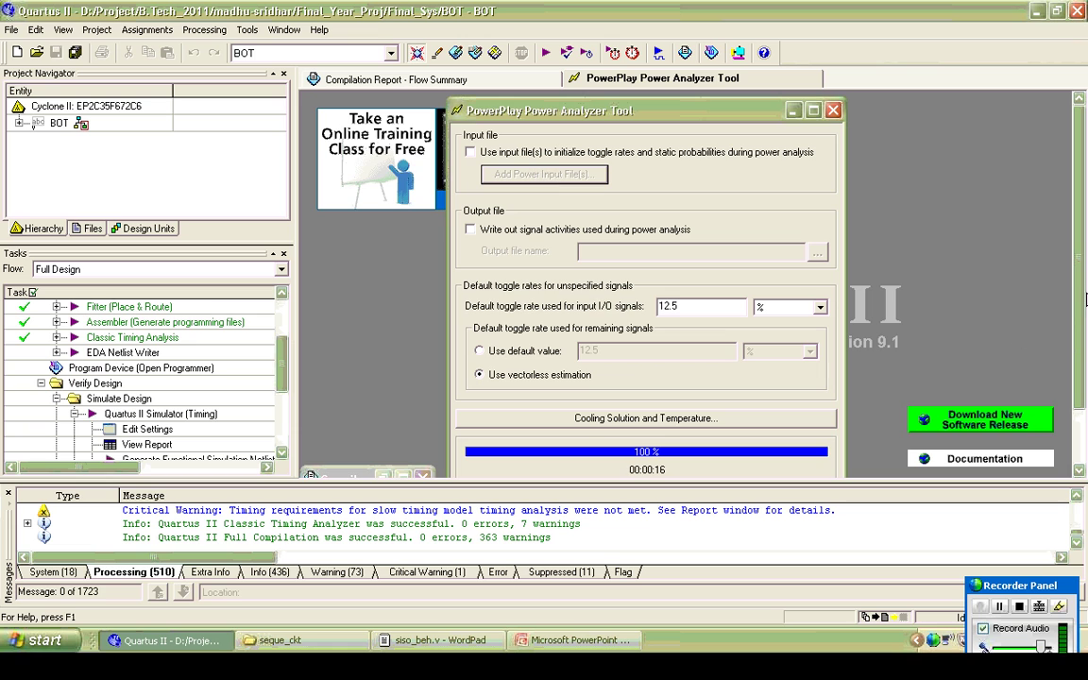
scroll(1073, 294, down, 1)
click(489, 452)
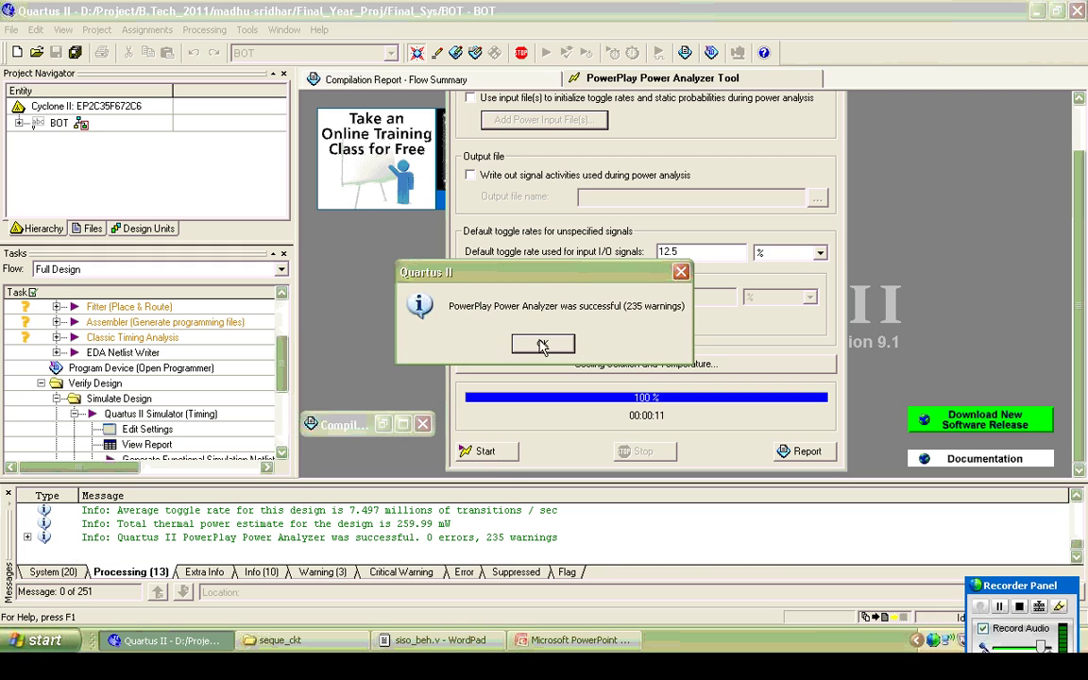
click(546, 343)
click(803, 448)
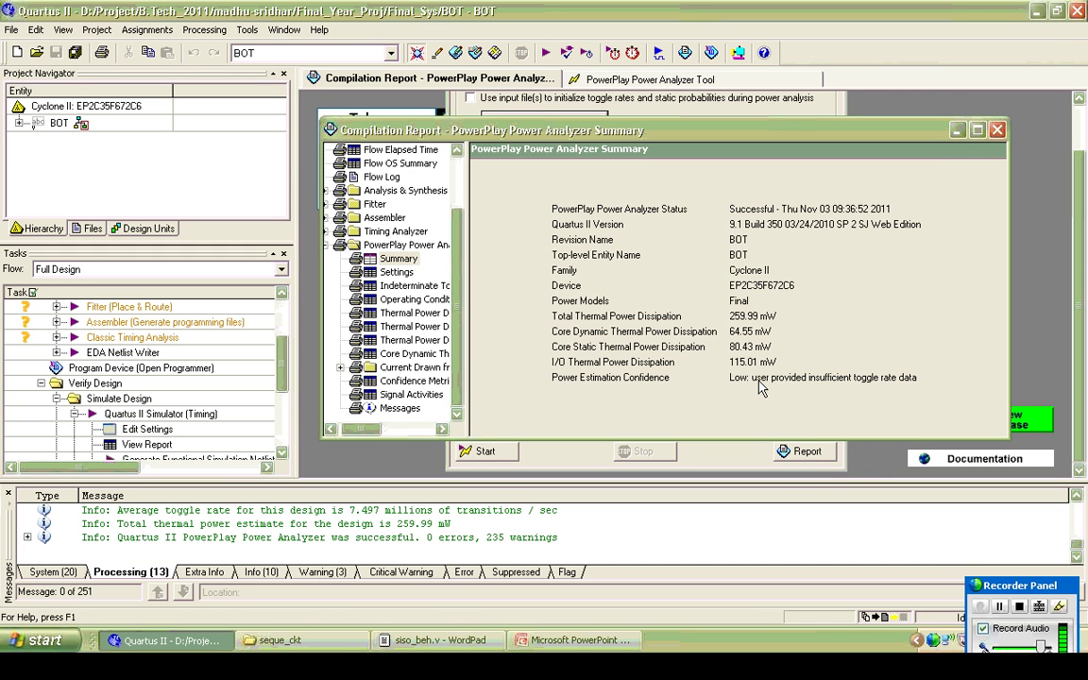
double_click(801, 132)
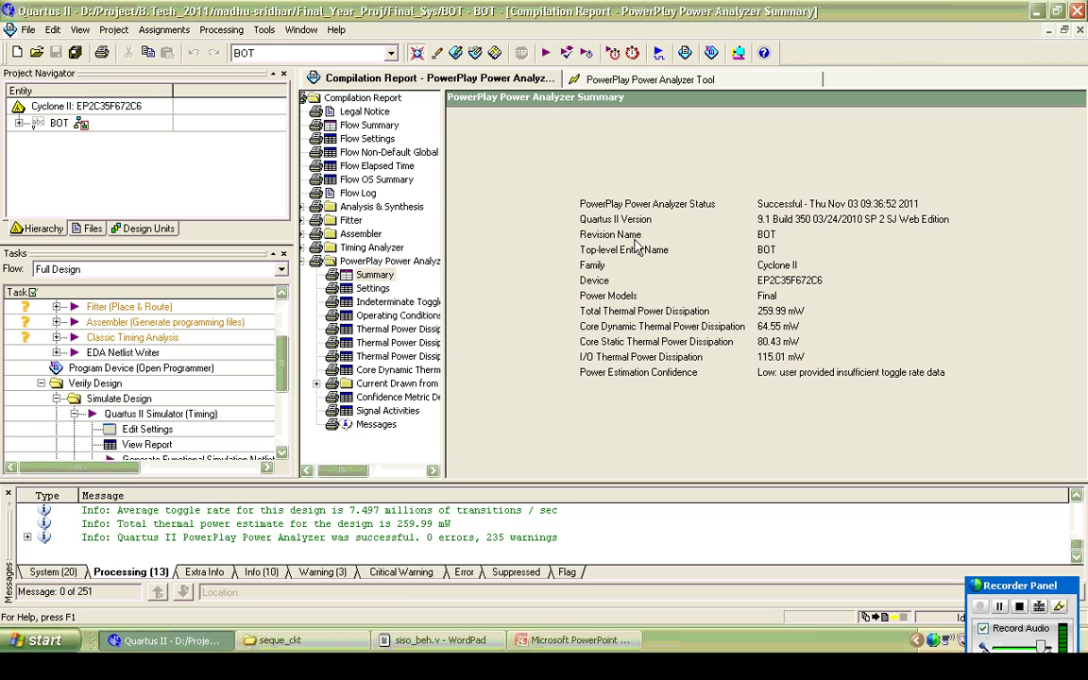
click(1021, 588)
drag(971, 526, 970, 526)
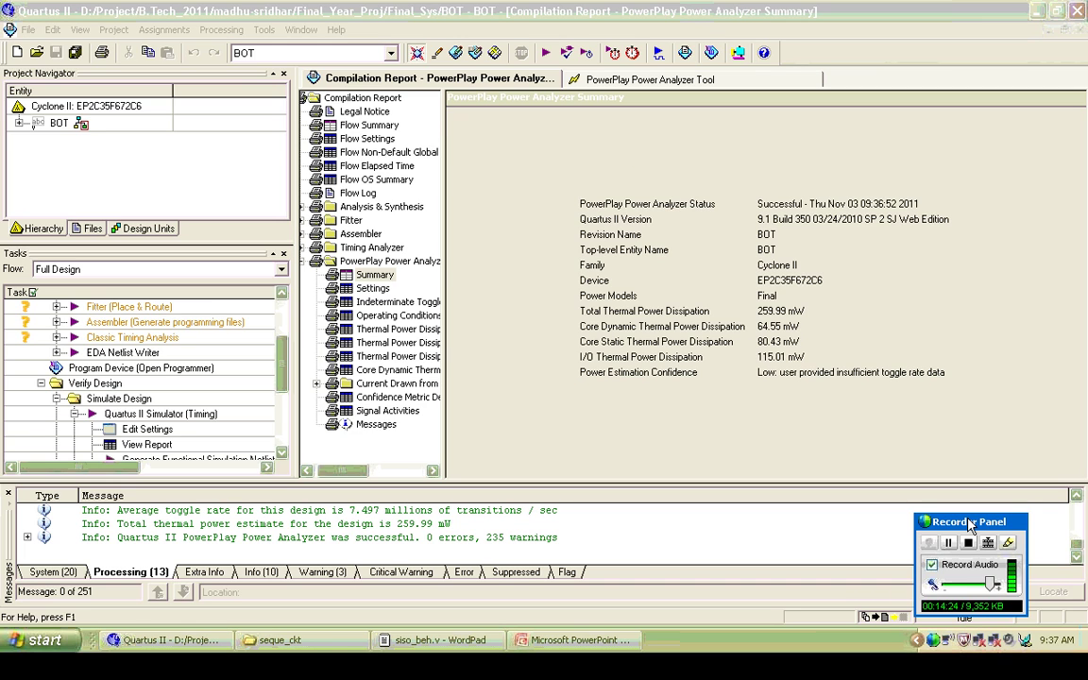